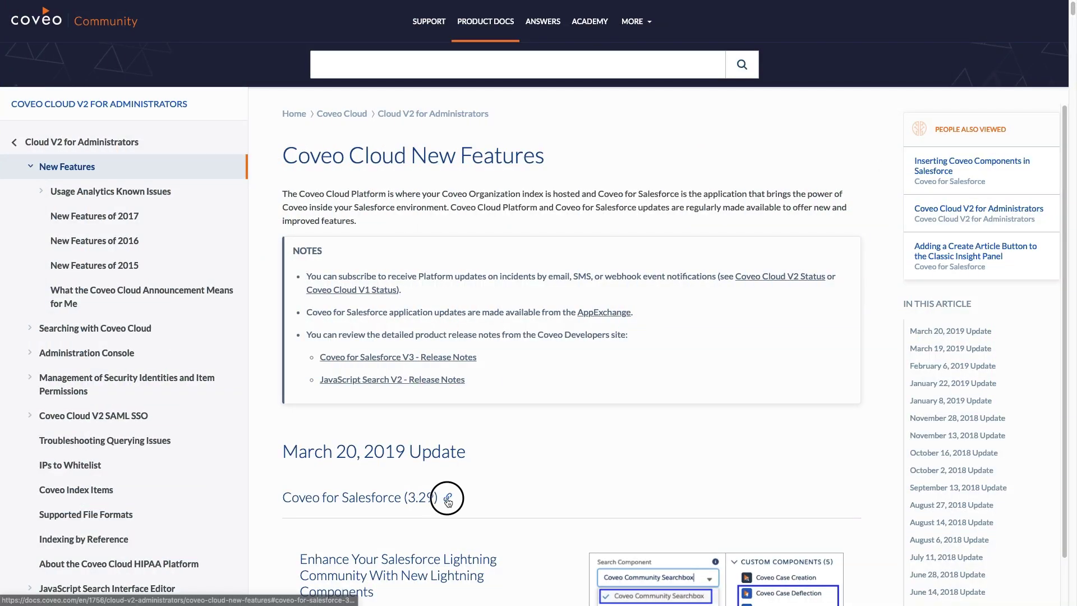
Open the Coveo for Salesforce (3.29) section of the March 20, 2019 release notes and read through it.
click(447, 497)
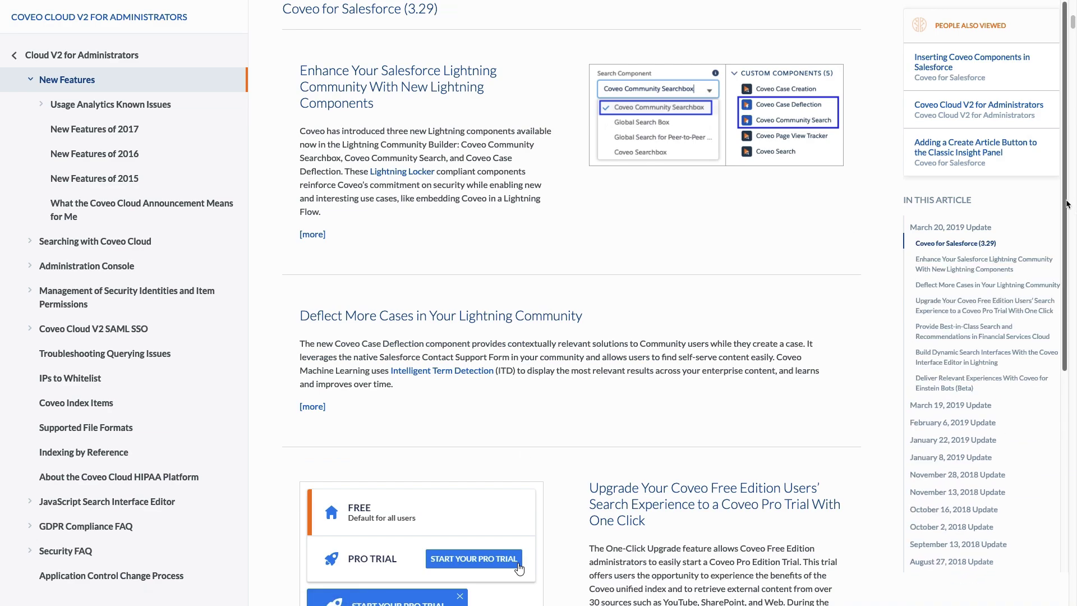
scroll(1065, 264, down, 1)
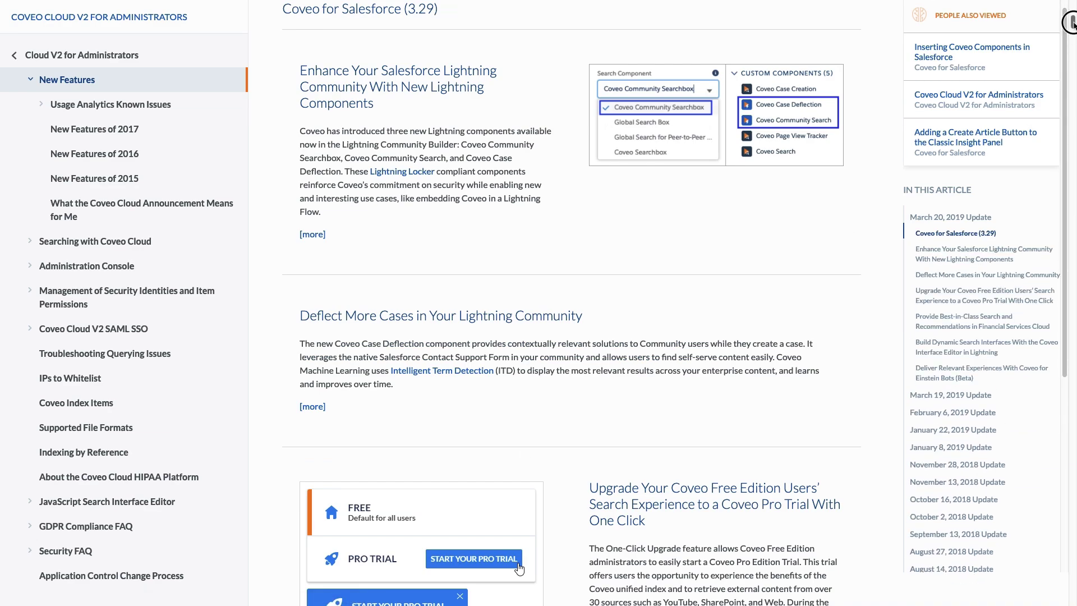
scroll(1073, 36, down, 6)
scroll(1072, 33, down, 2)
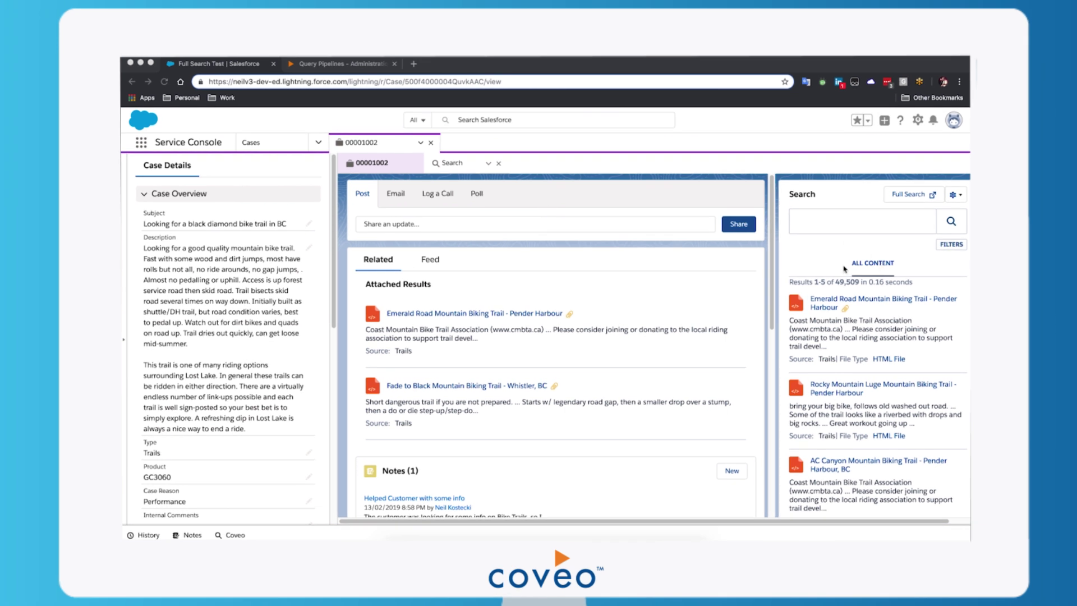
scroll(836, 393, down, 3)
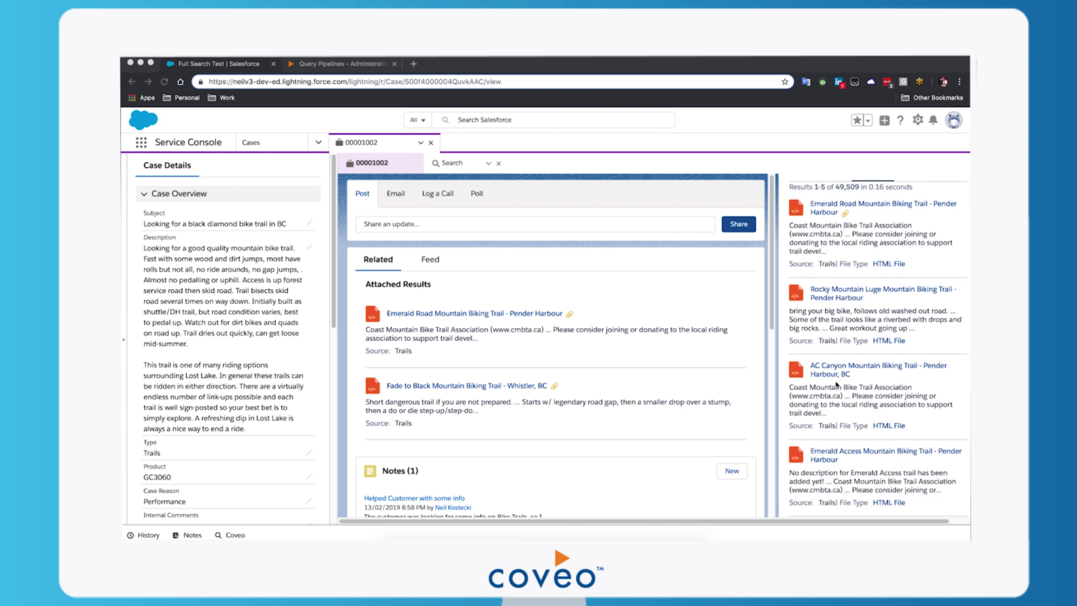
scroll(857, 332, up, 3)
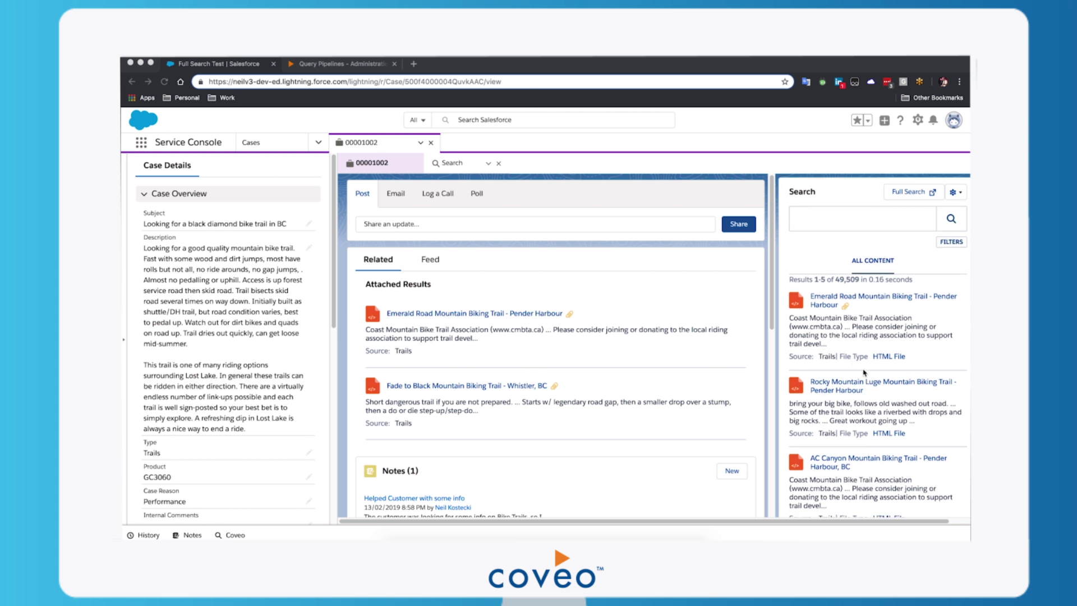
scroll(864, 359, down, 2)
scroll(865, 370, up, 2)
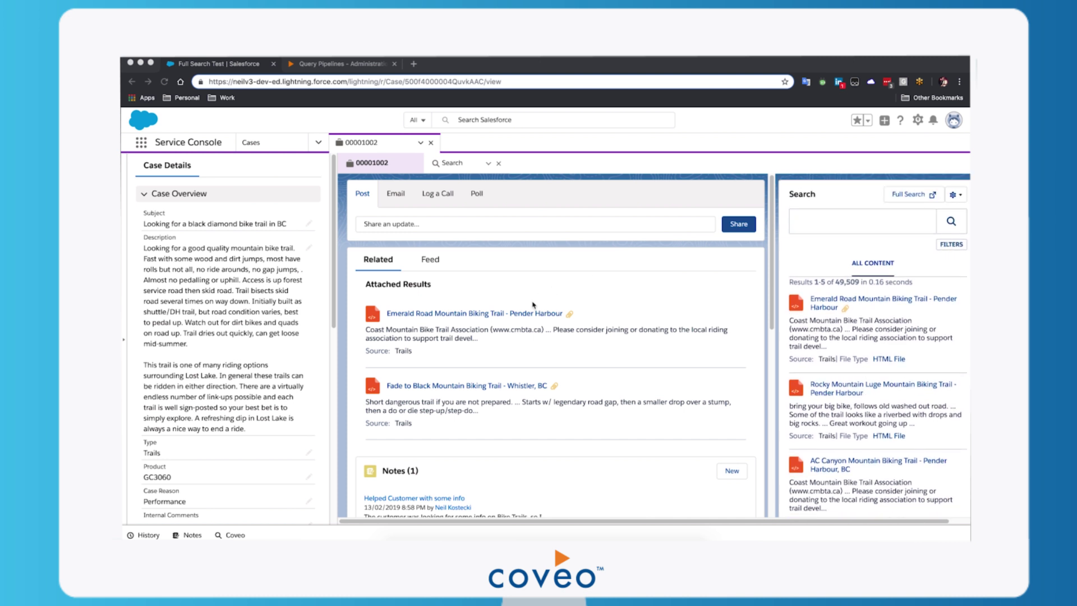
Open the case's Full Search page and browse its 49,509 results with Type and File type facets.
click(909, 195)
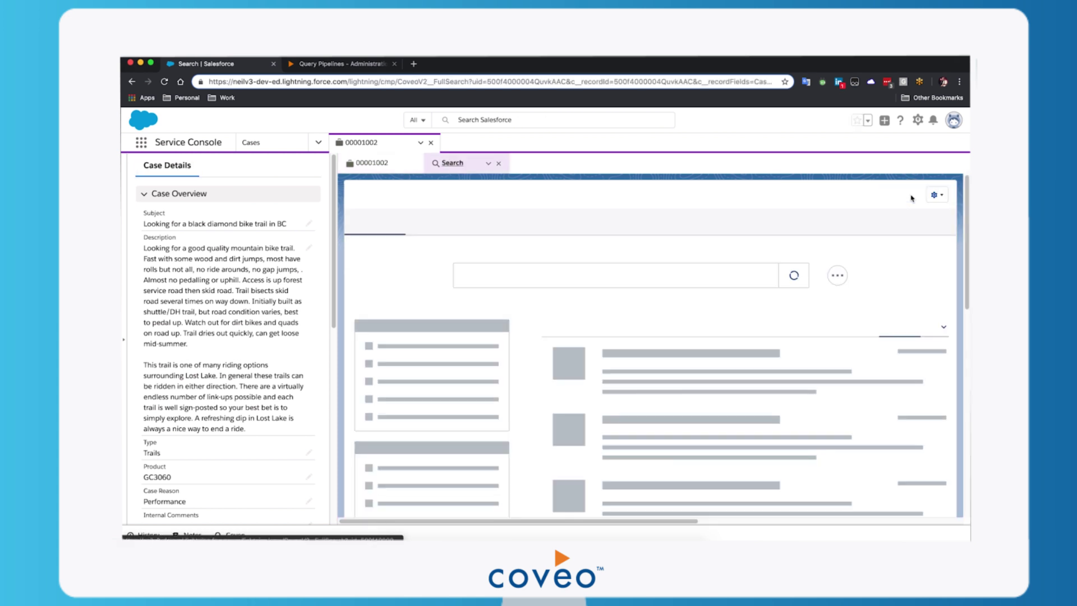
scroll(756, 327, down, 1)
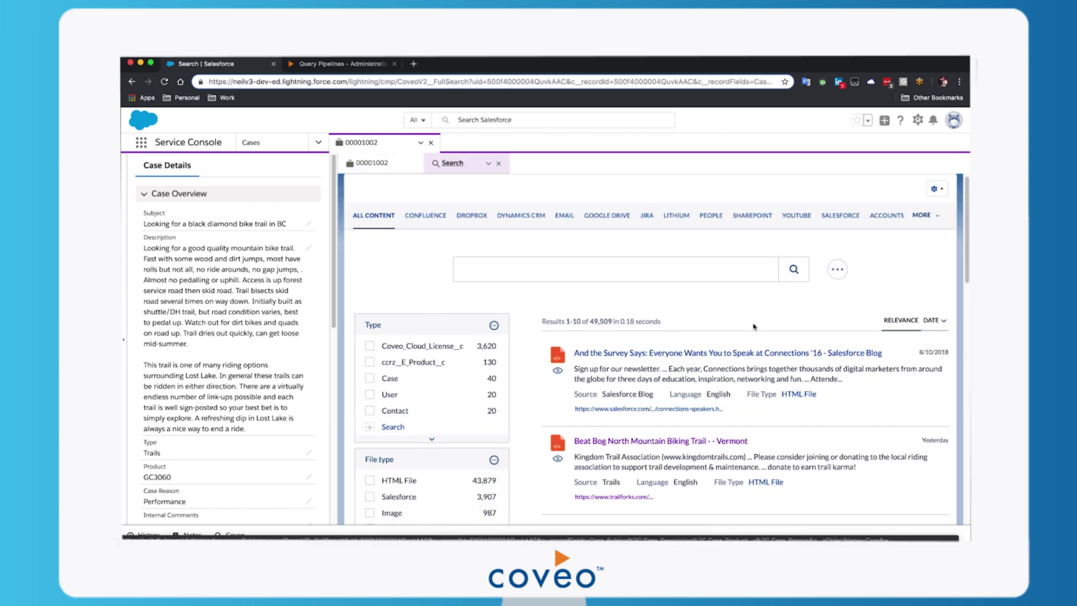
scroll(754, 327, down, 5)
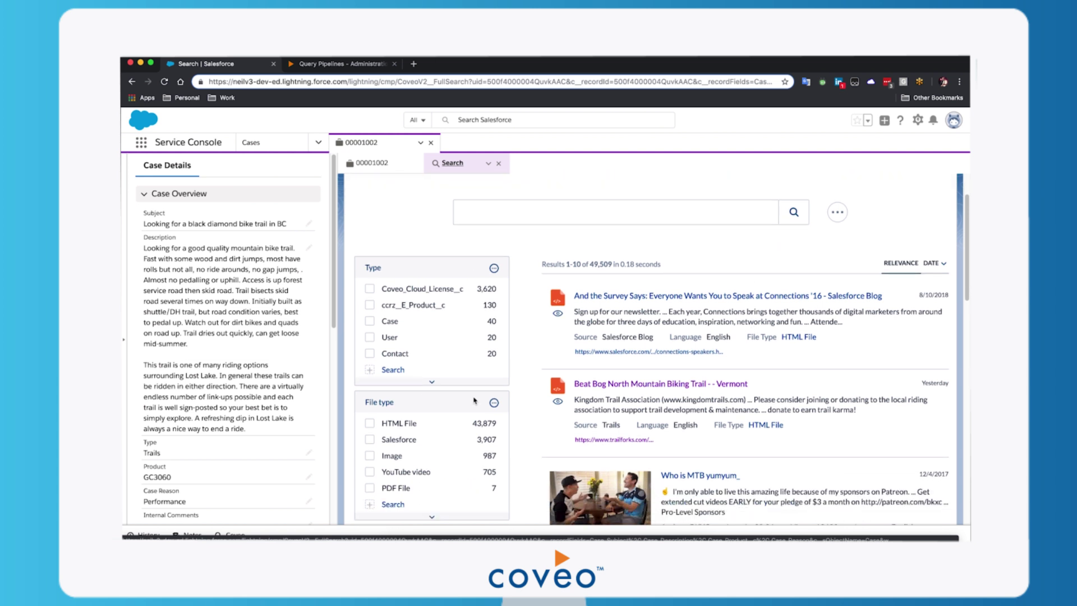
scroll(652, 384, down, 6)
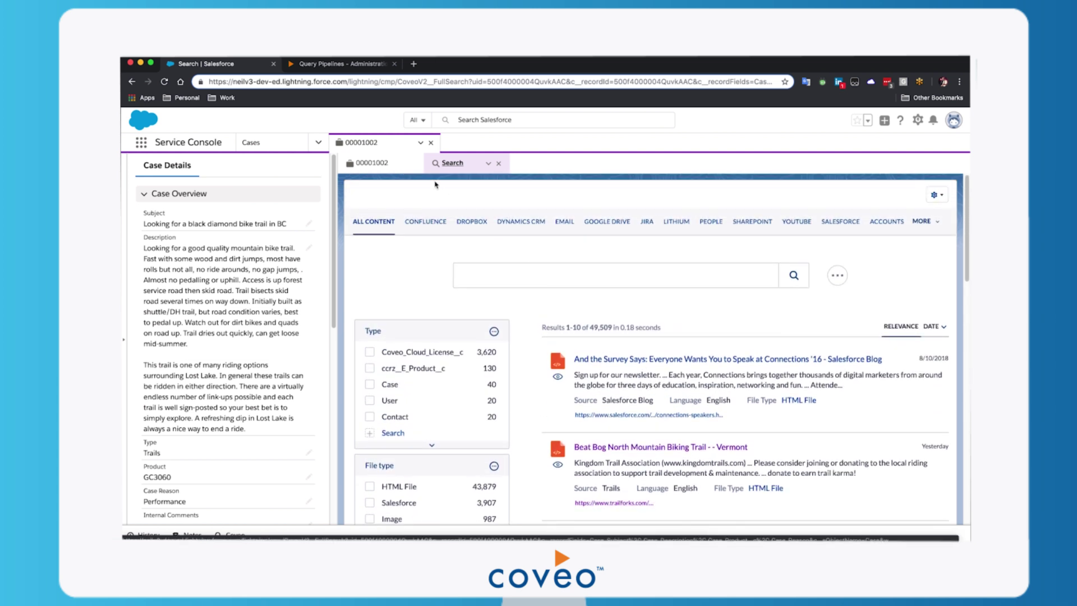
Back on case 00001002, email the Emerald Road Mountain Biking Trail - Pender Harbour result to the customer.
click(380, 164)
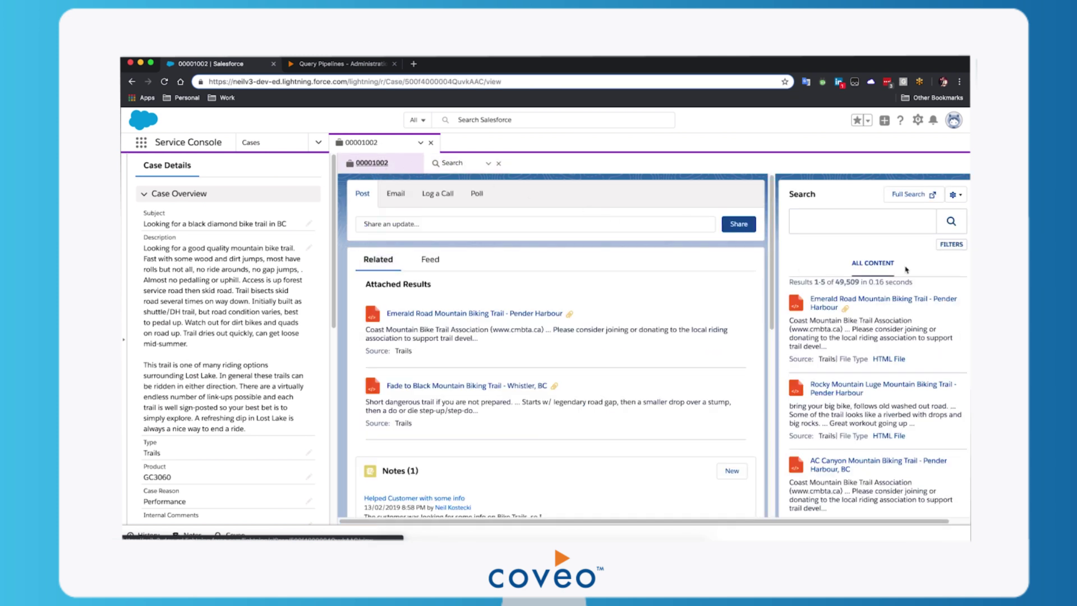
mouse_move(896, 318)
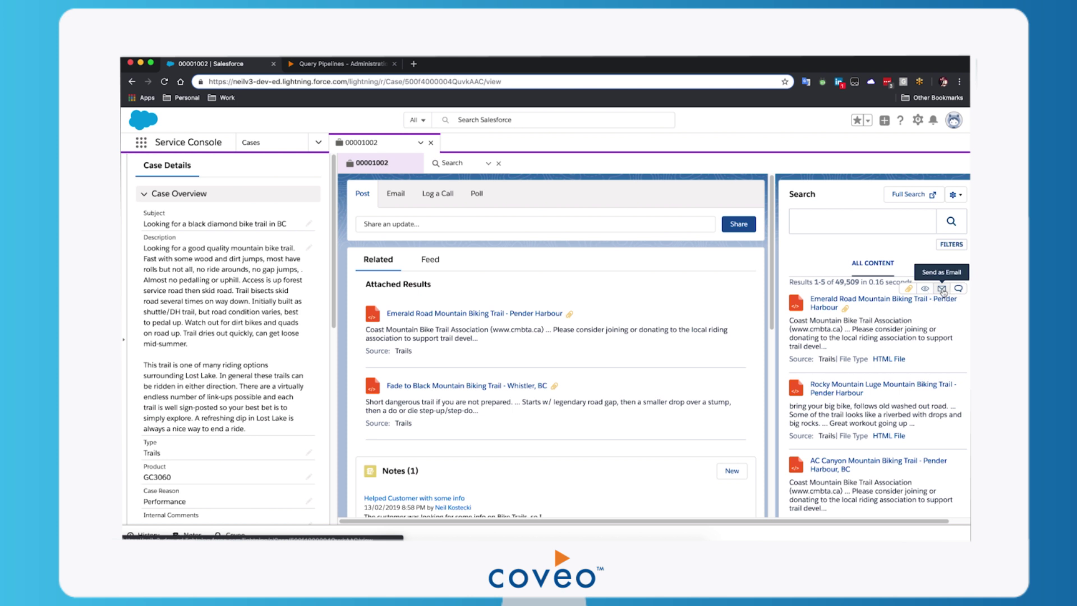
click(943, 289)
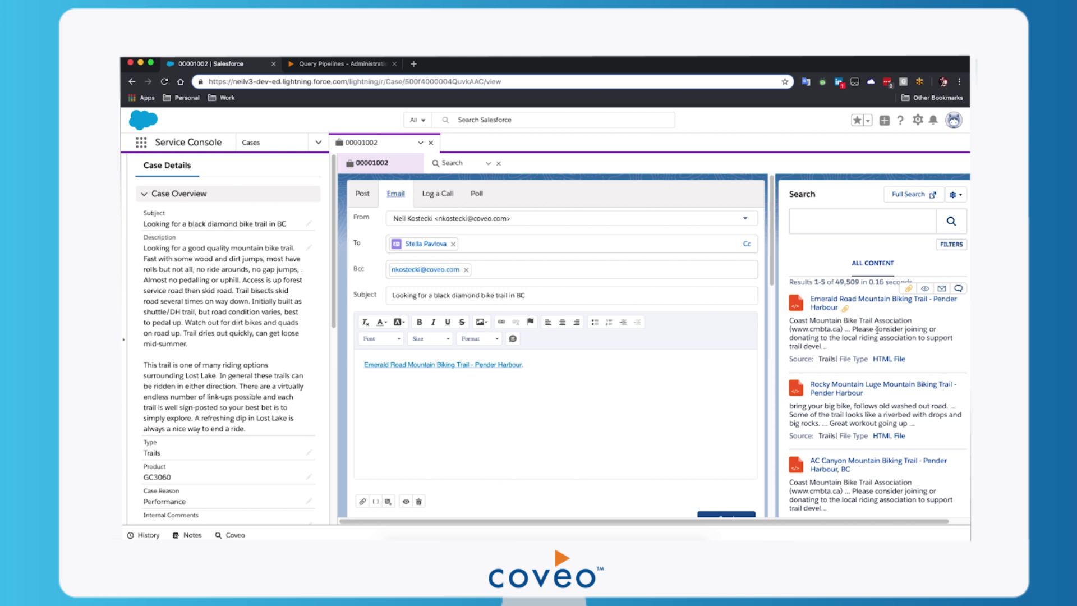
Edit the insight panel and add a new tab named Articles beside ALL CONTENT.
click(955, 195)
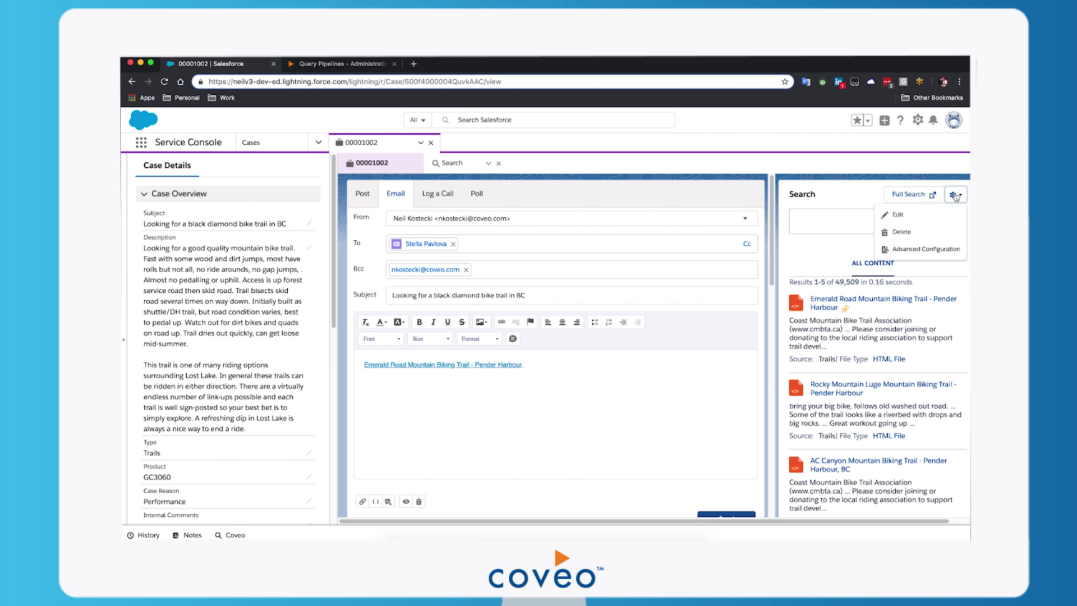
click(904, 218)
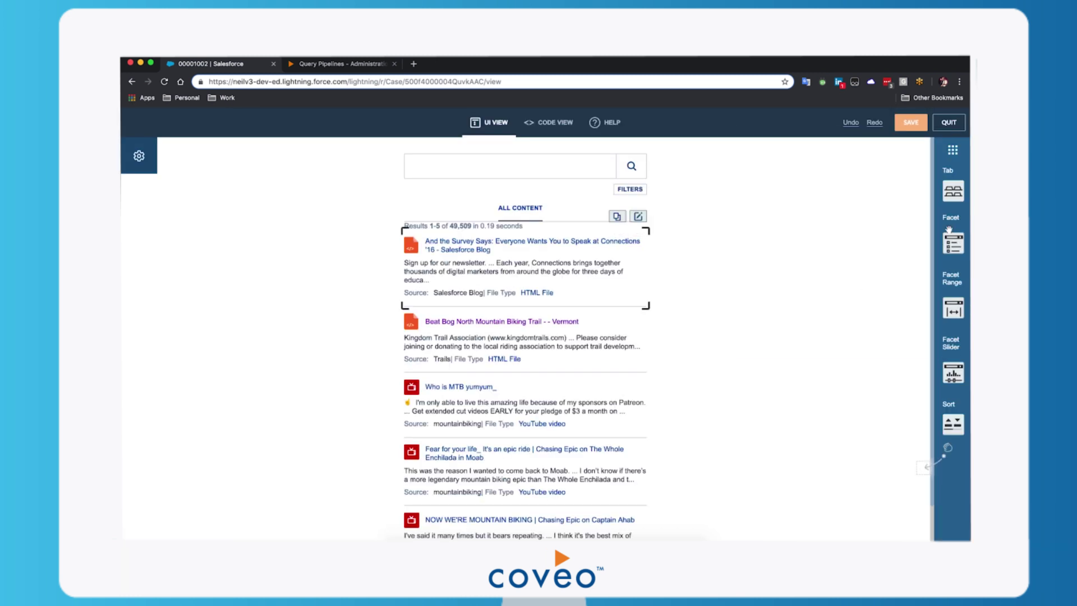
mouse_move(954, 192)
drag(954, 192, 560, 215)
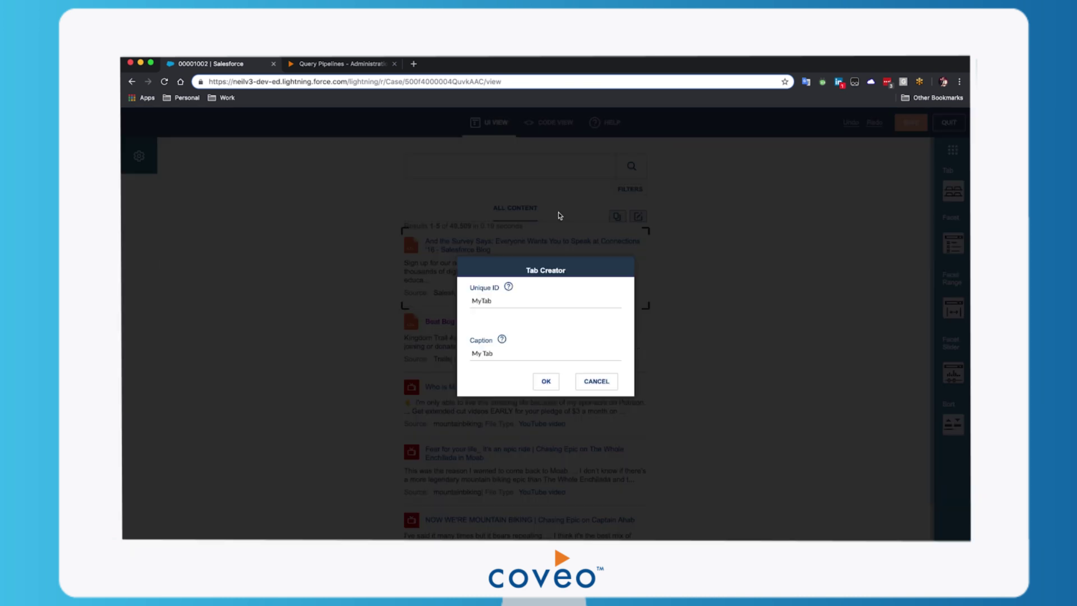
double_click(481, 301)
text(Articles)
key(Tab)
text(Ar)
click(546, 382)
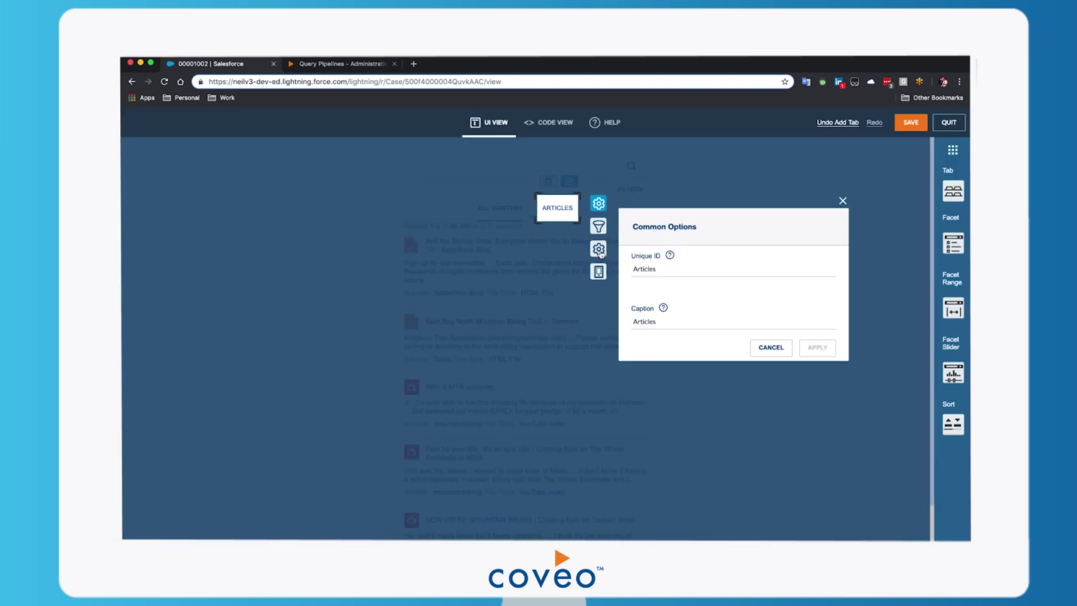
click(599, 226)
click(657, 271)
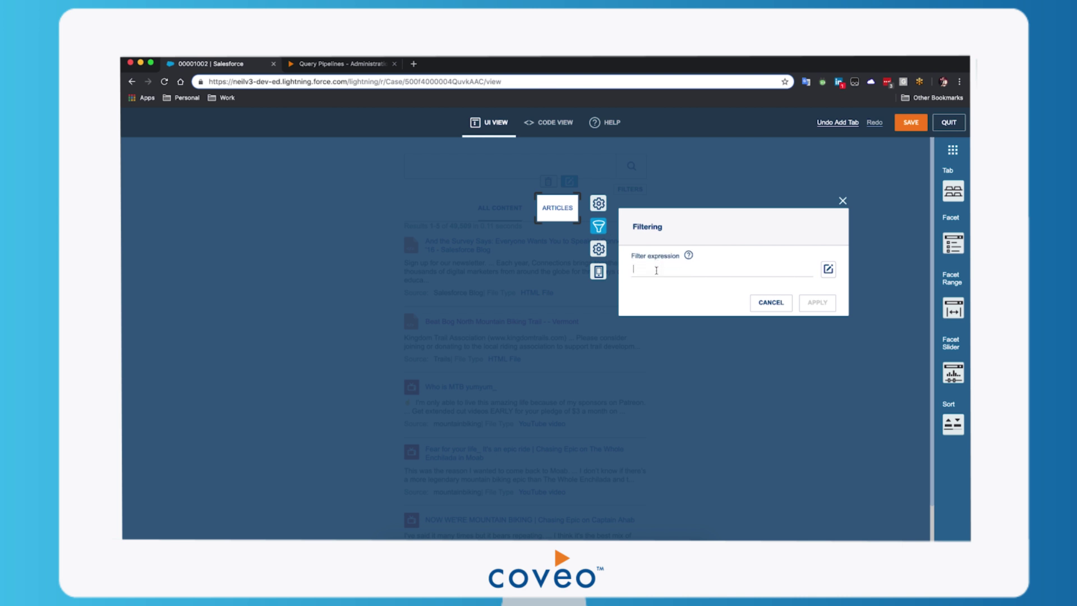
text(@documenttype=article)
click(818, 302)
Paste a data-html-body with article number, title and link into the template's CoveoResultActionsSendEmail line, then apply.
click(557, 208)
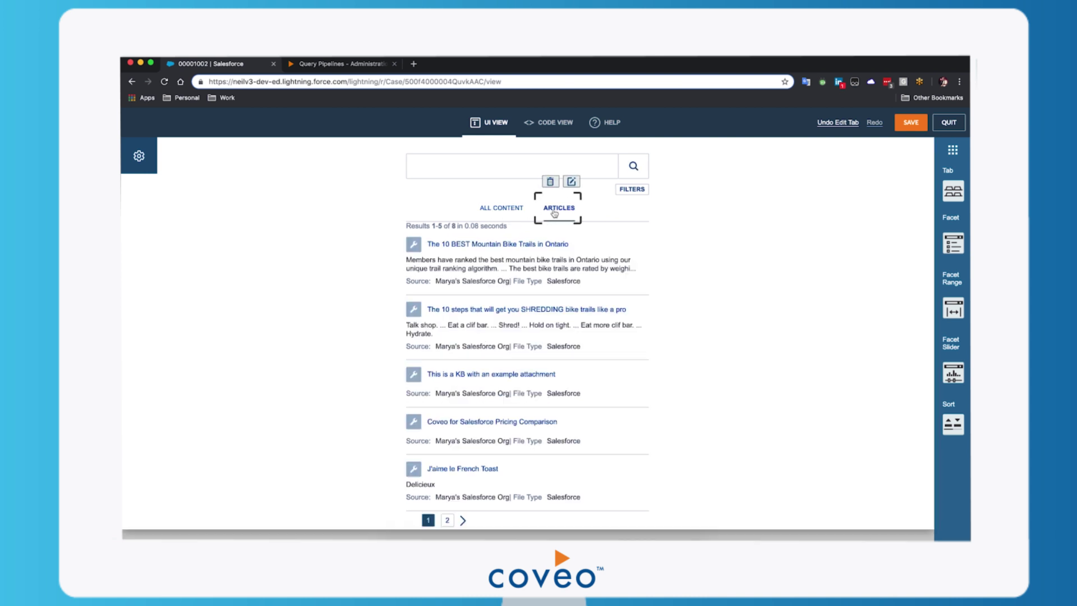
click(556, 256)
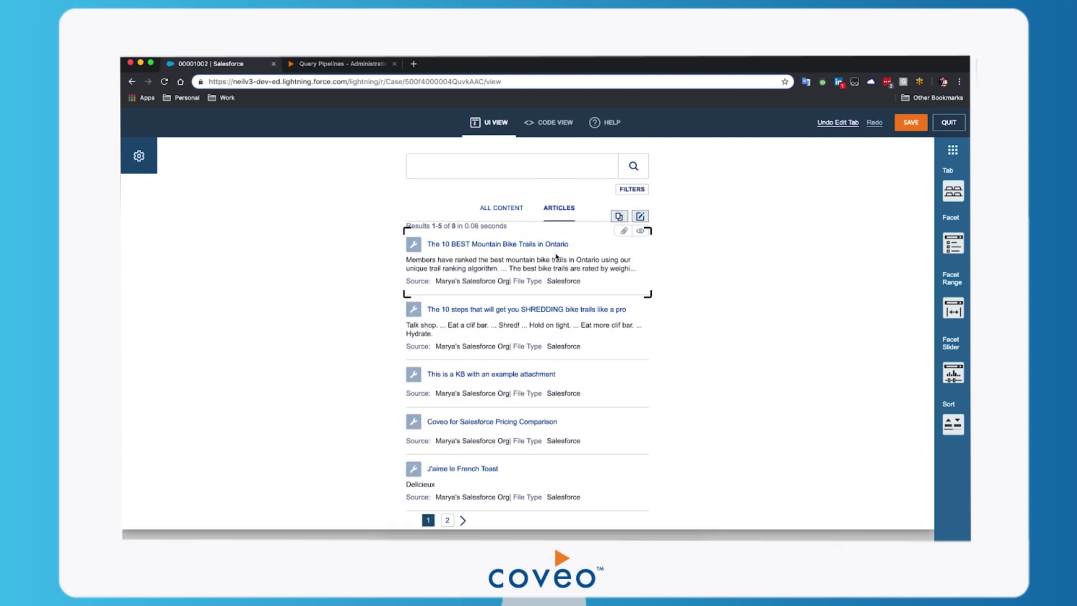
click(640, 217)
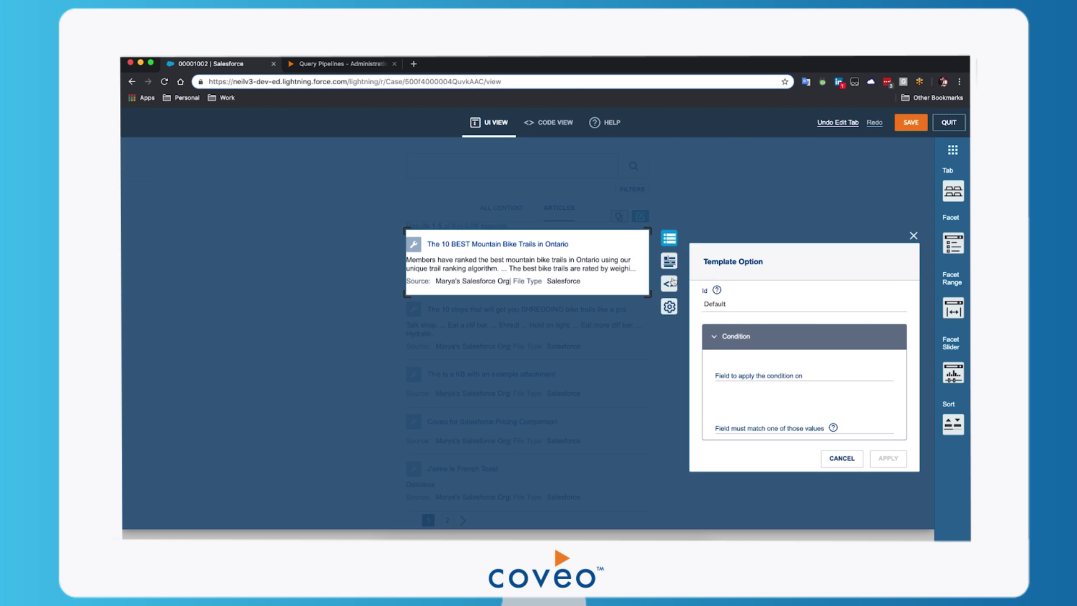
click(670, 285)
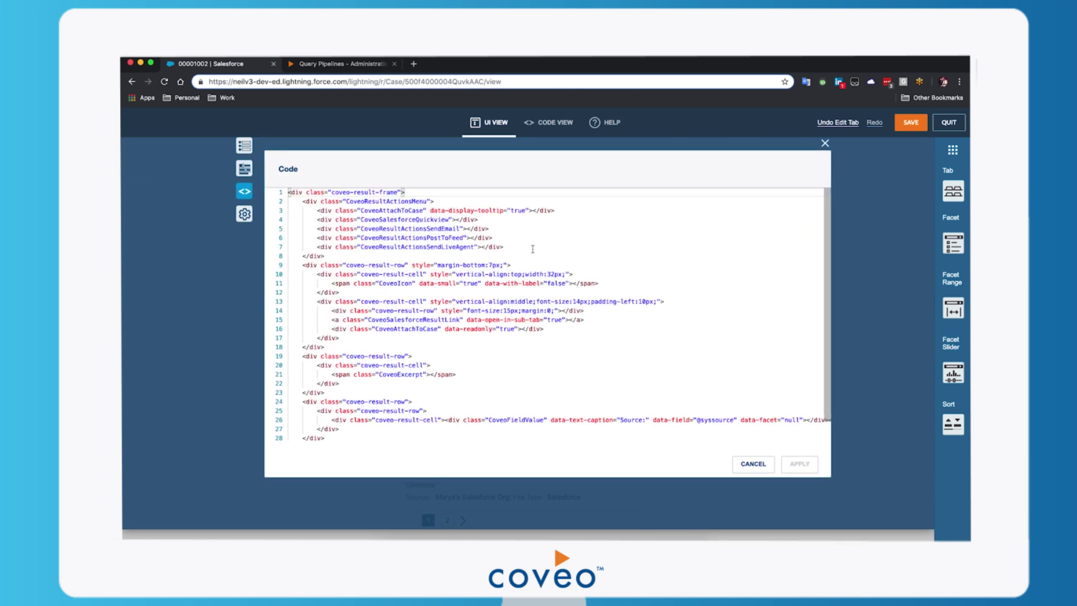
click(483, 533)
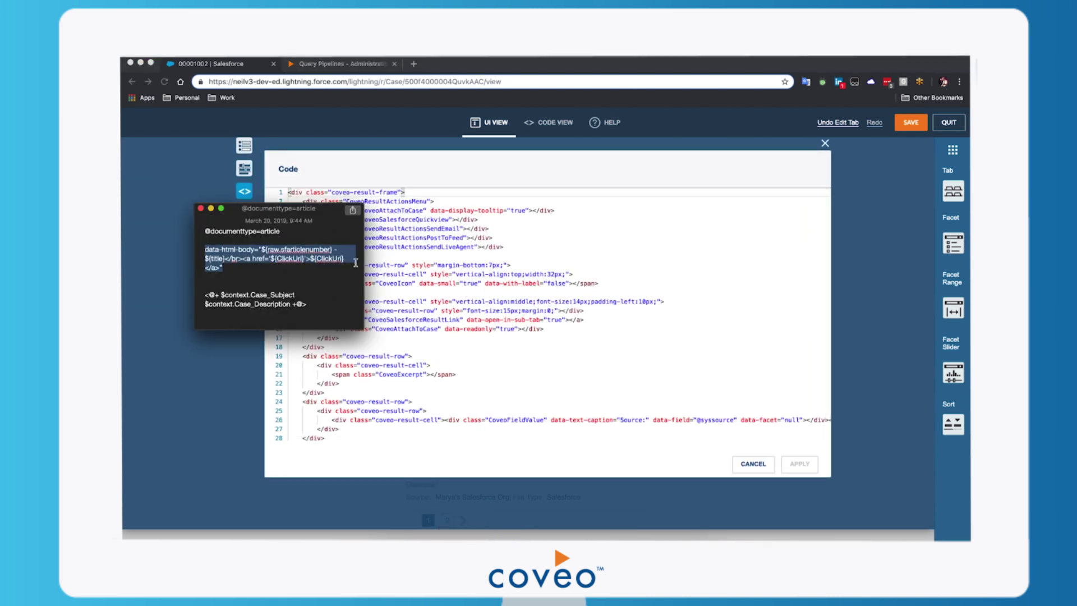
click(567, 296)
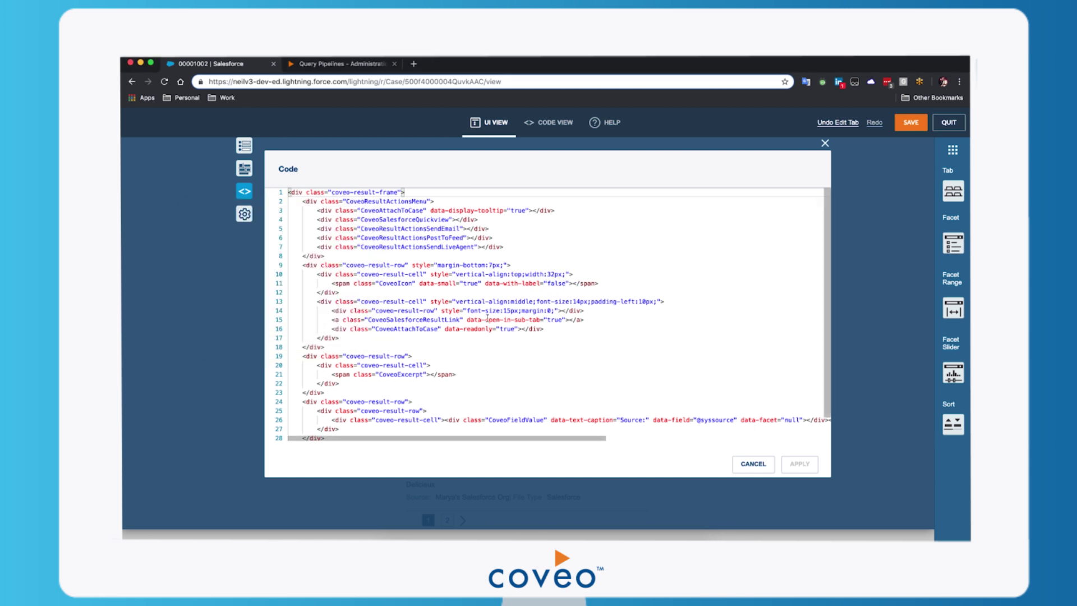
click(464, 228)
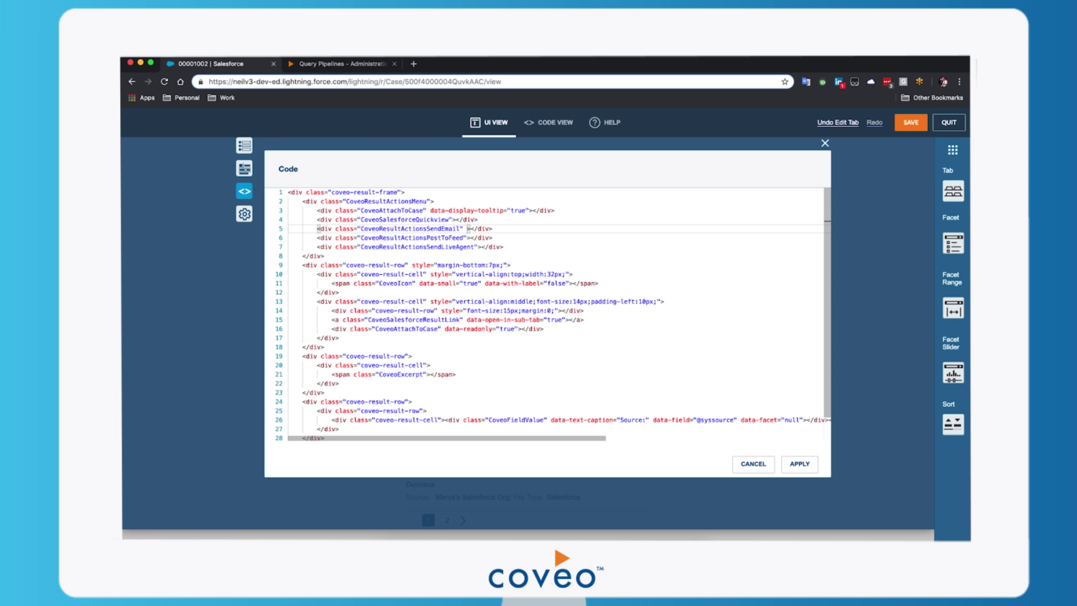
text(data-html-body="${raw.sfarticlenumber} - ${title}</br><a href='${ClickUri}'>${ClickUri}</a>")
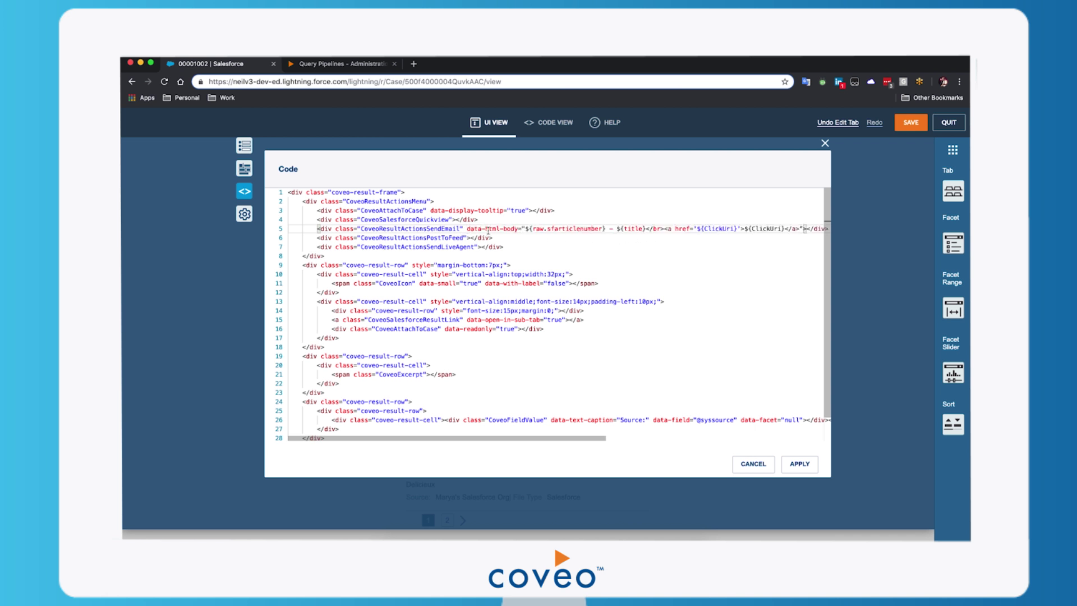
click(800, 464)
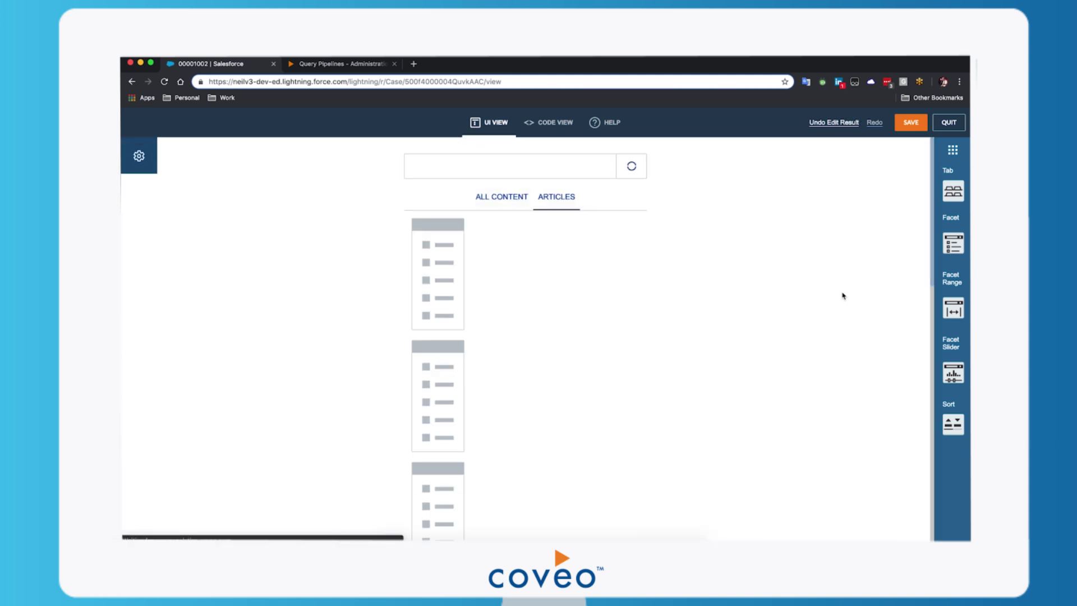
Save the edited search page, close the Interface Editor and reload case 00001002.
click(915, 123)
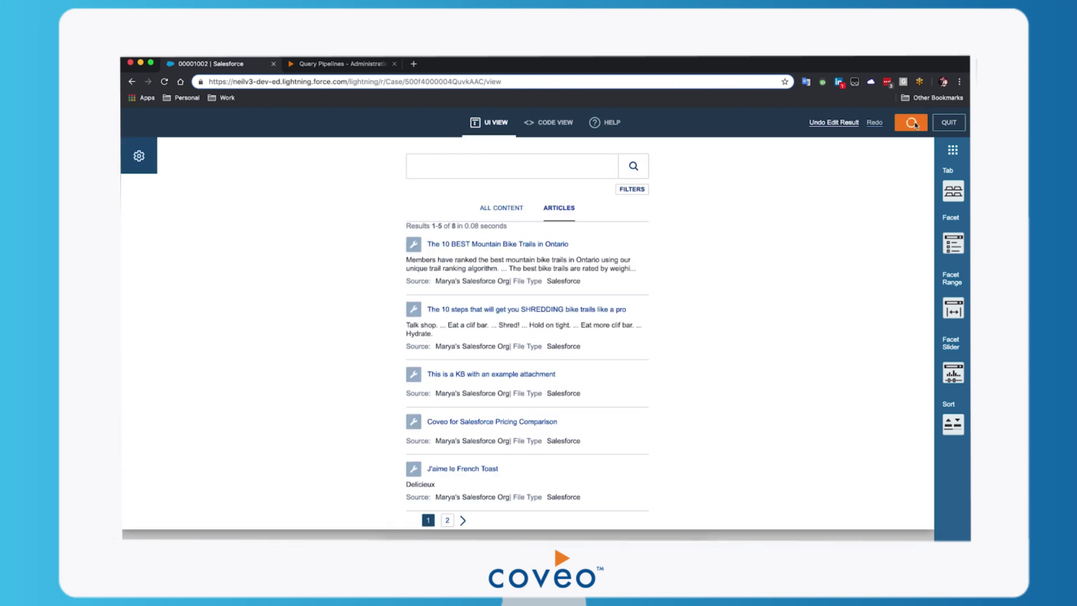
click(948, 126)
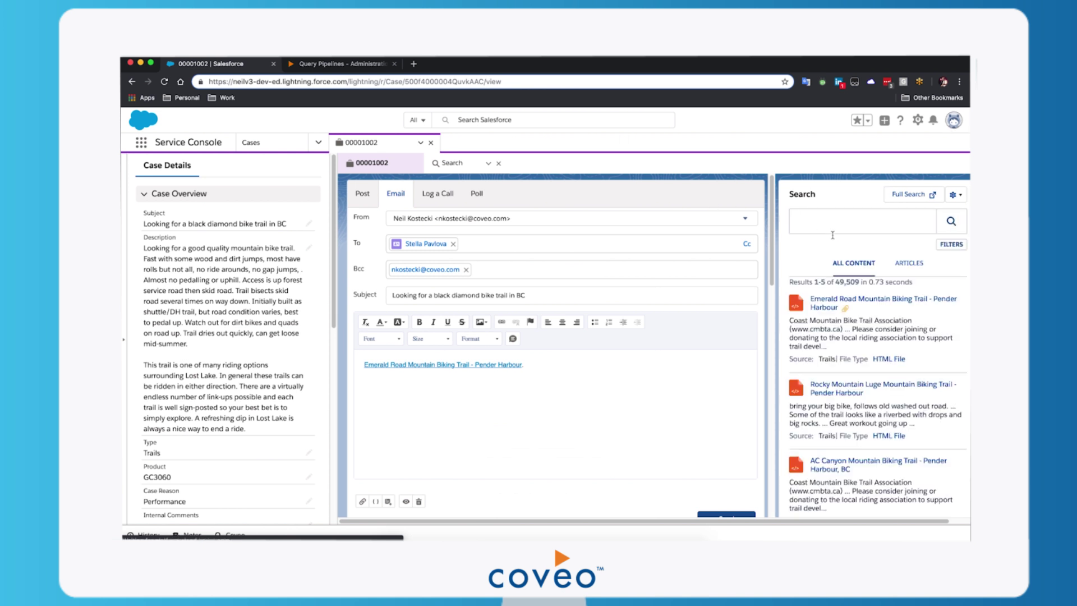
key(super+r)
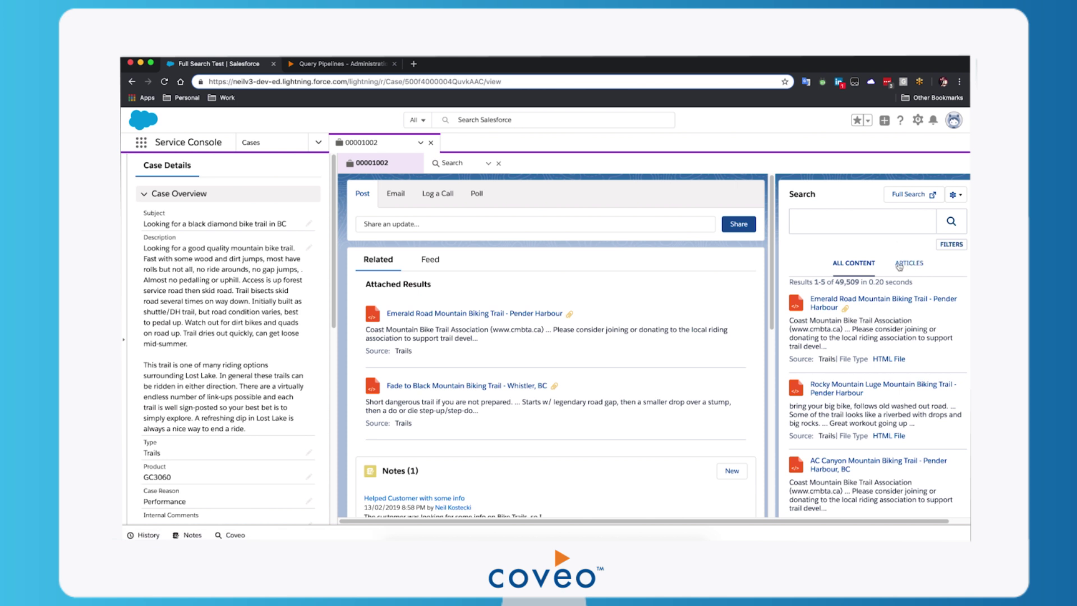
Filter the panel to Articles and email the first knowledge article to the customer.
click(915, 267)
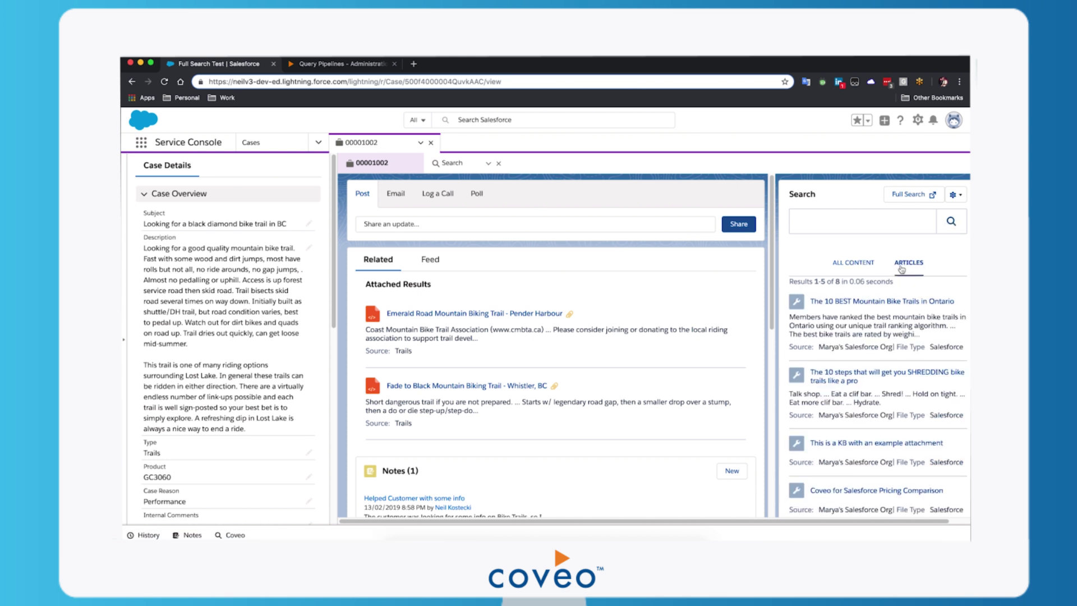
mouse_move(849, 315)
click(959, 288)
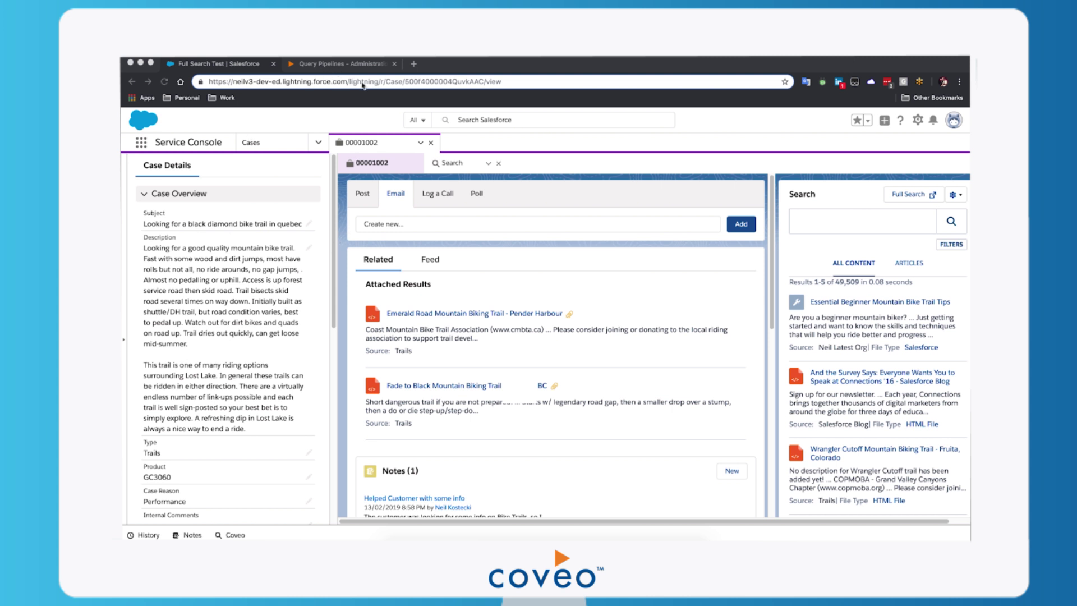
Add a query pipeline rule setting parameter lq to <@+ $context.Case_Subject +@>, then return to Salesforce.
click(333, 66)
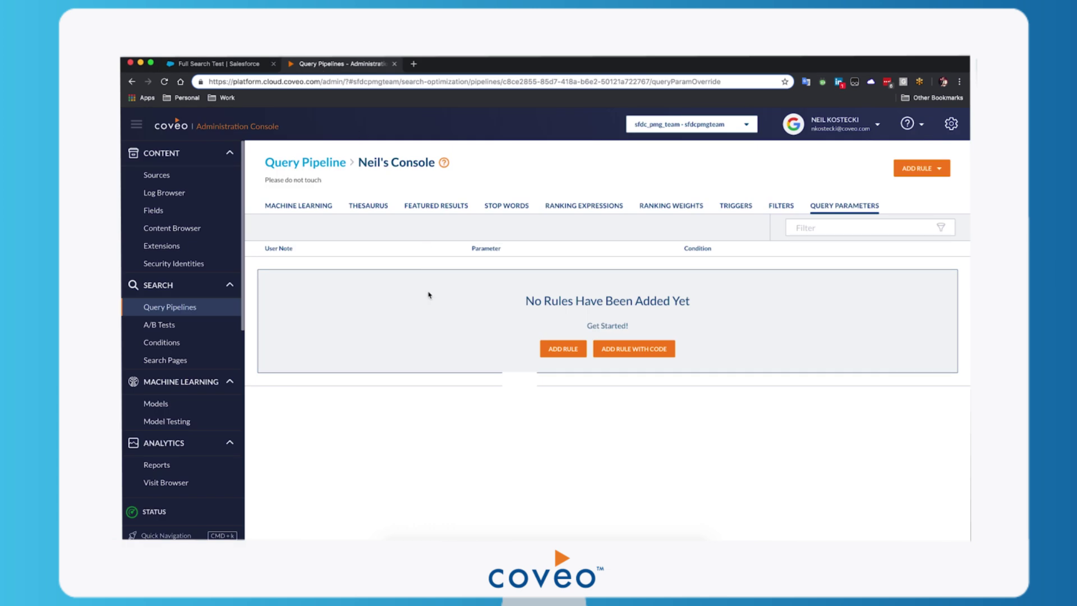
click(564, 350)
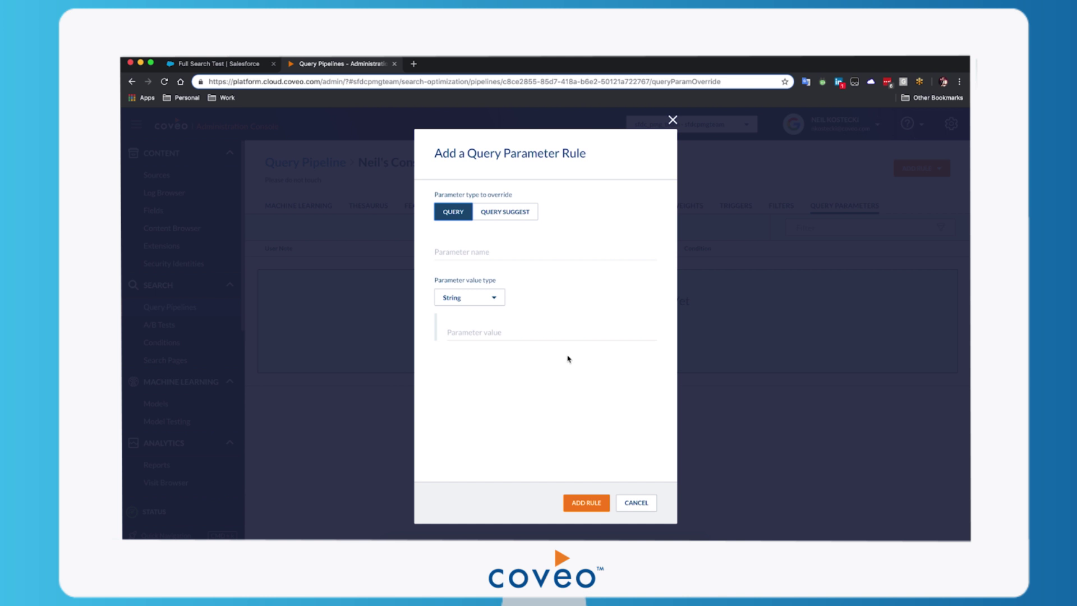
click(476, 253)
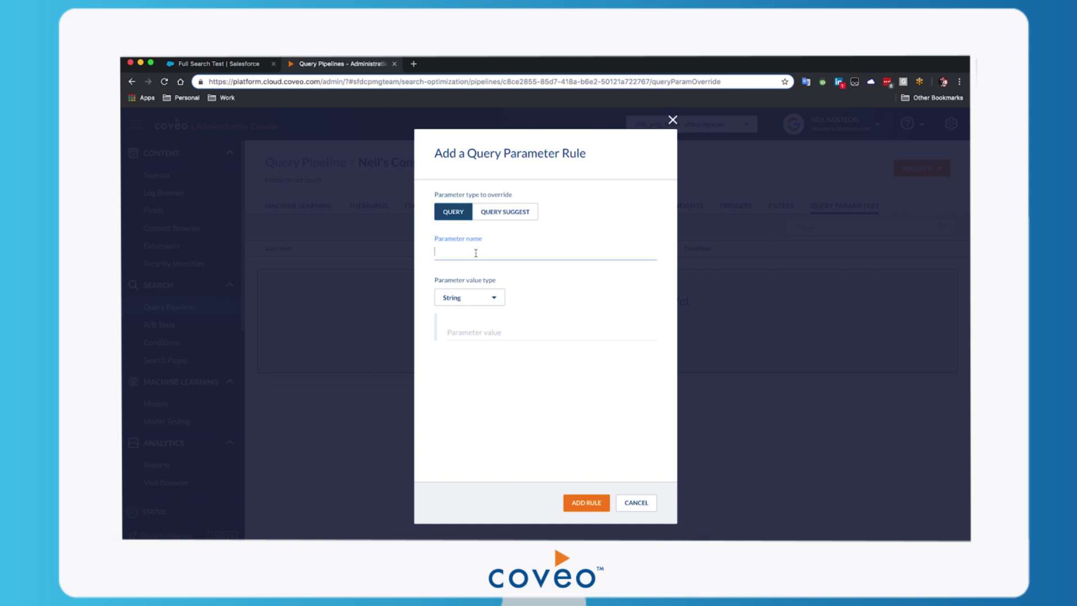
text(lq)
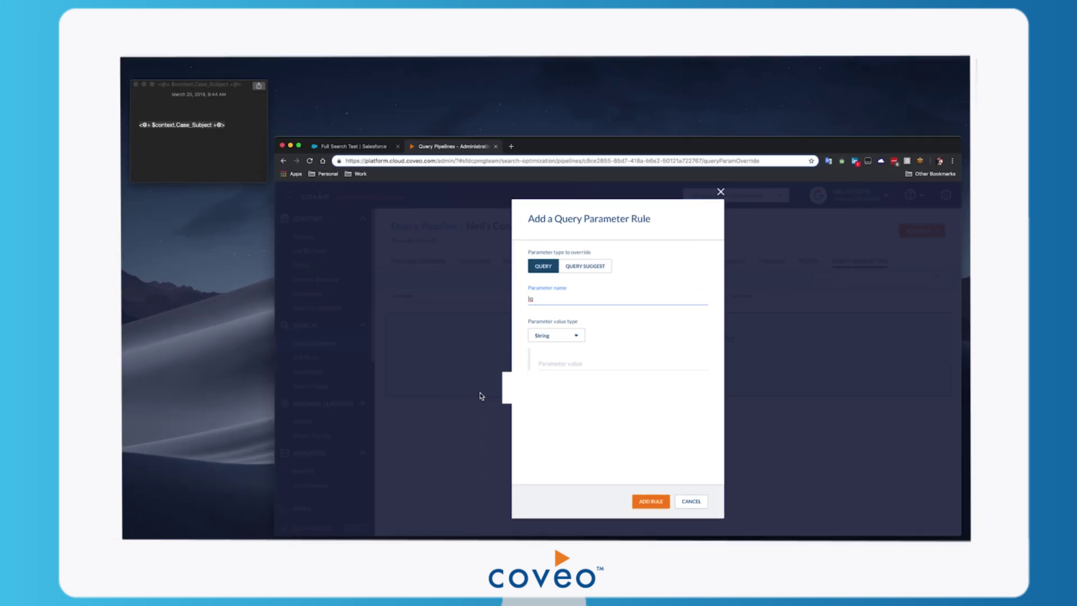
click(75, 112)
key(ctrl+a)
key(ctrl+c)
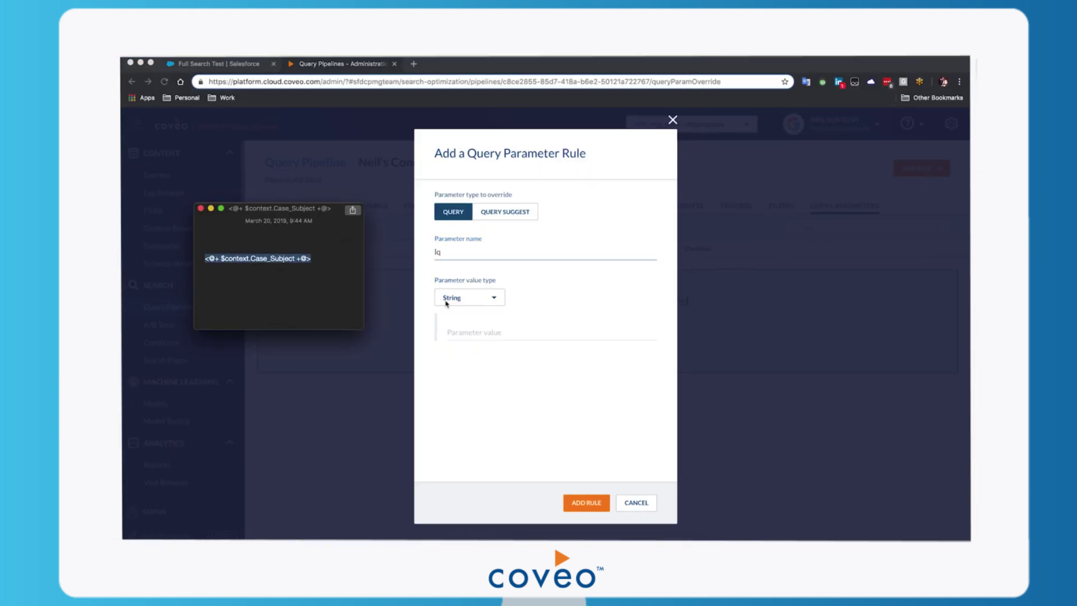
click(512, 332)
click(485, 334)
key(ctrl+v)
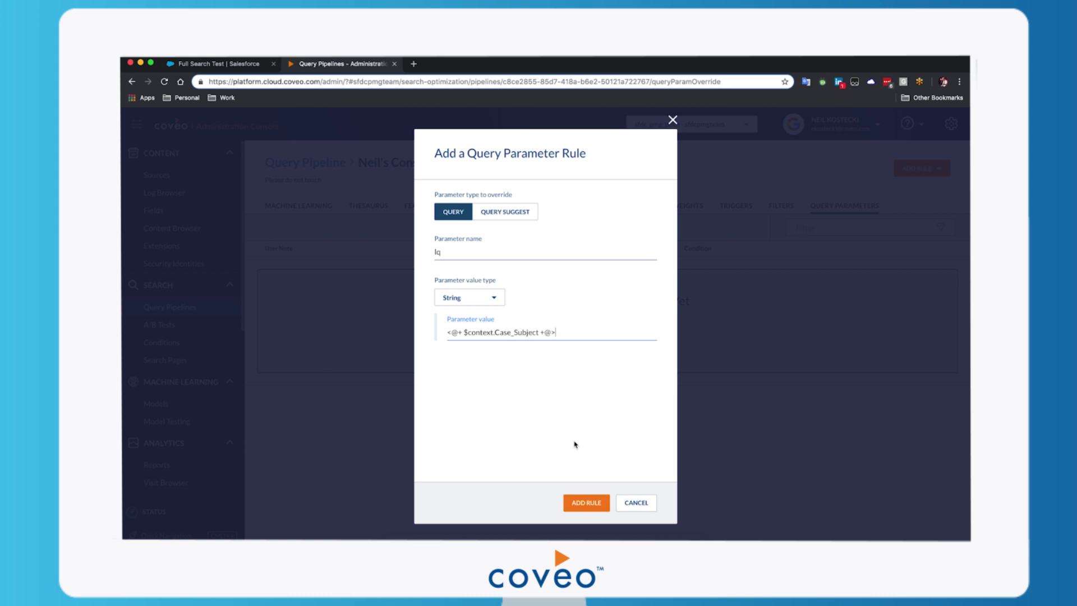
click(584, 508)
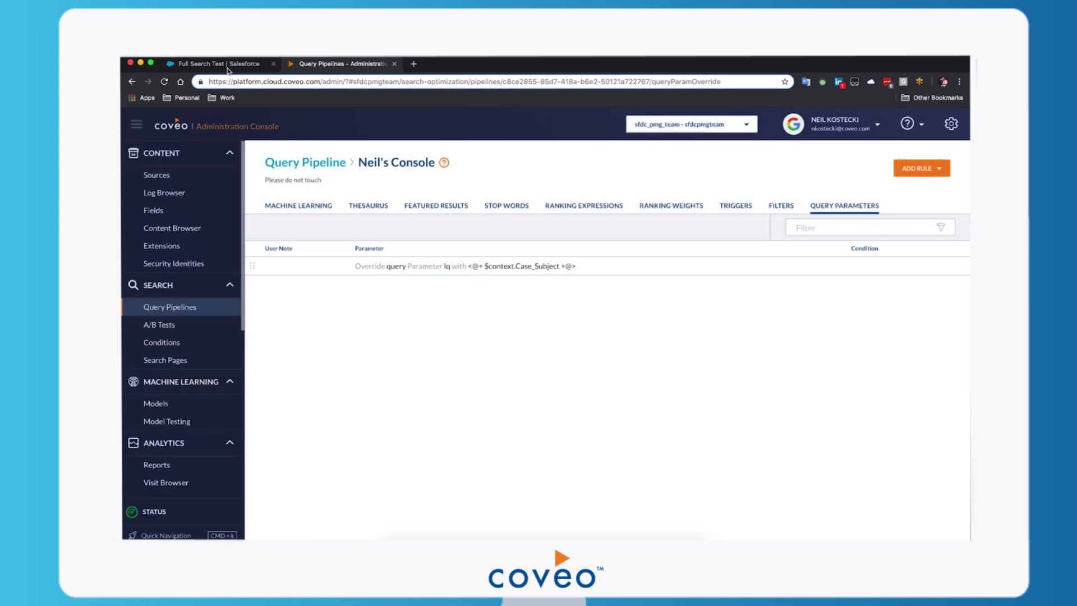
click(227, 66)
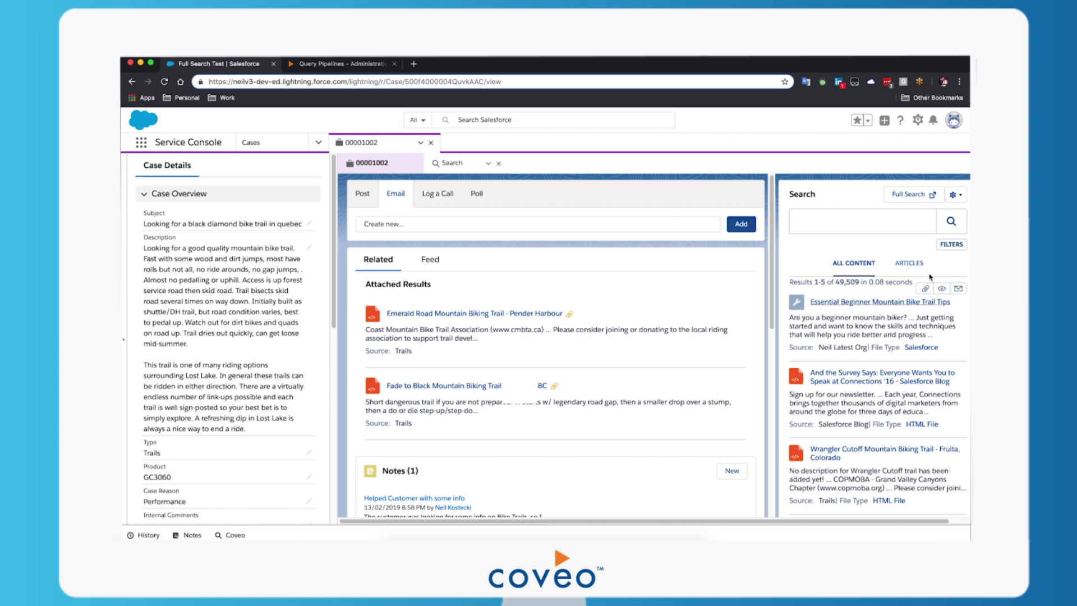
Rerun the case's Coveo search to get 15,540 Quebec-related results.
click(952, 227)
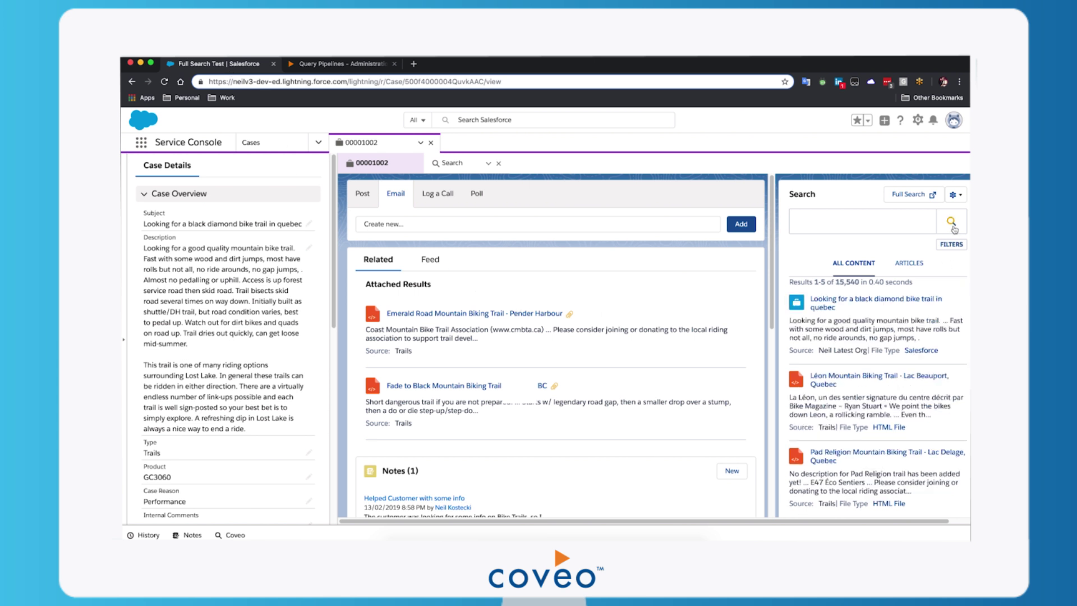